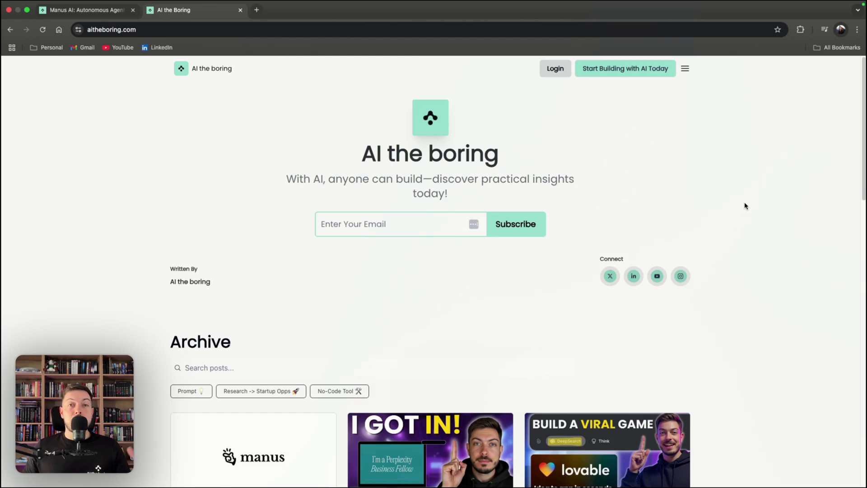
Scroll down the AI the Boring Archive to the Manus AI post
scroll(737, 213, down, 10)
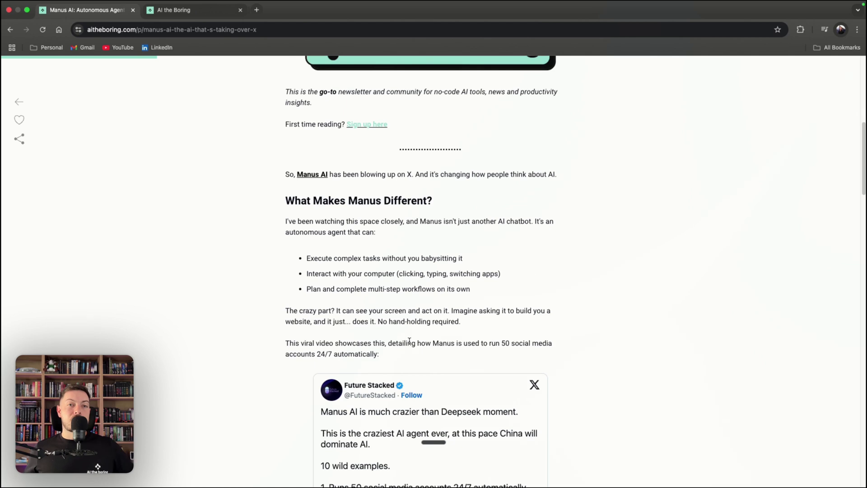
Play the Deeply Analyze Tesla Stocks use-case replay on manus.im and scroll through its chat
click(318, 175)
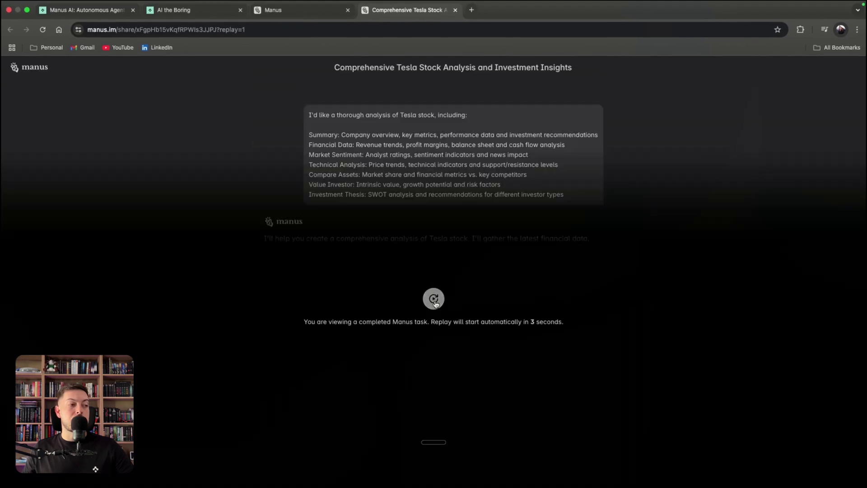
click(434, 299)
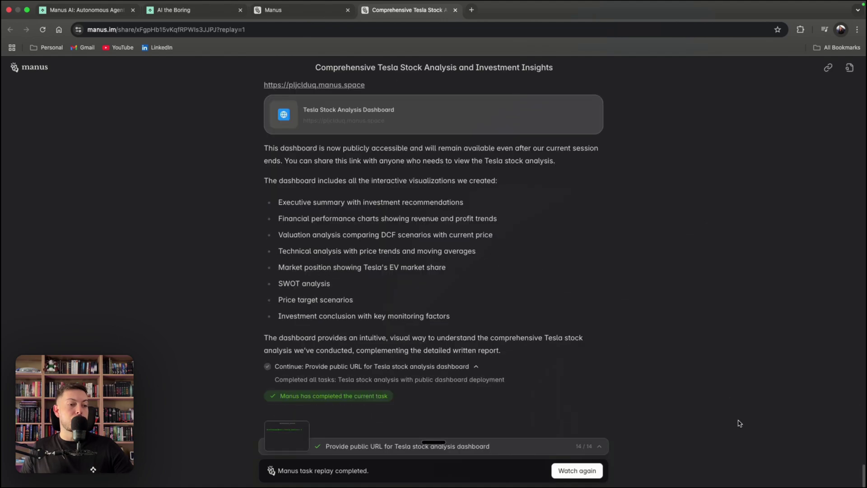
drag(864, 475, 732, 67)
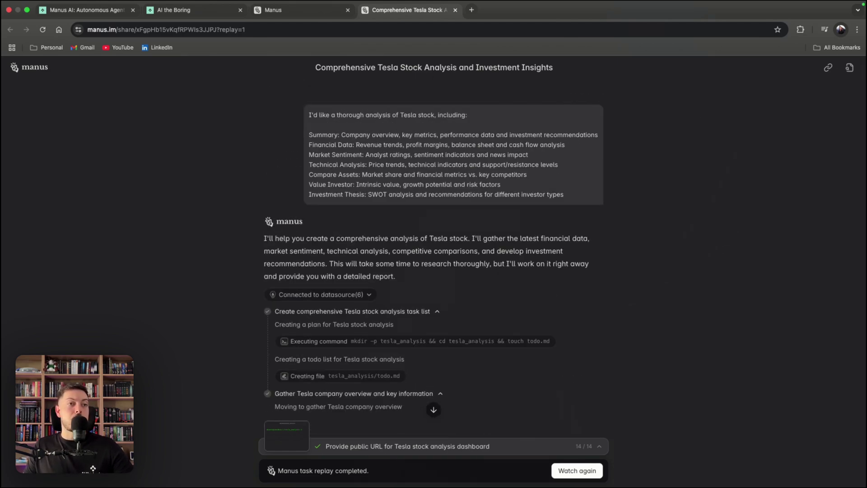
scroll(434, 272, down, 20)
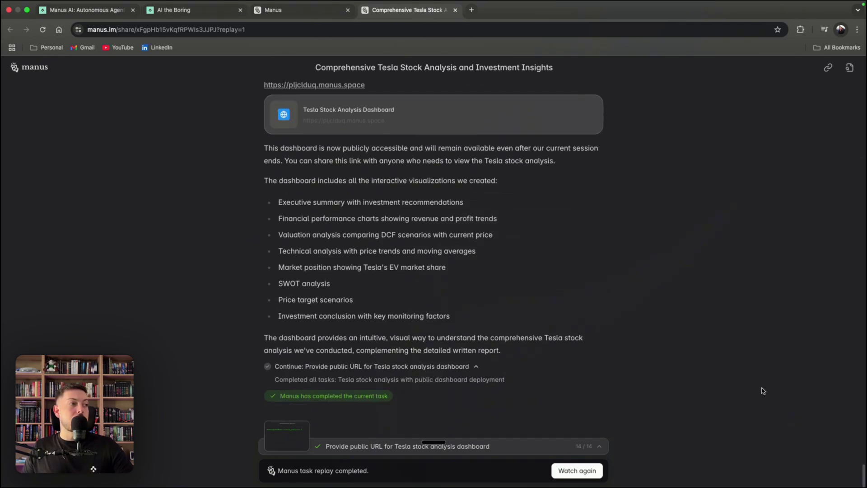
Browse the public Tesla dashboard's charts, SWOT and conclusion, then select its web address
click(311, 85)
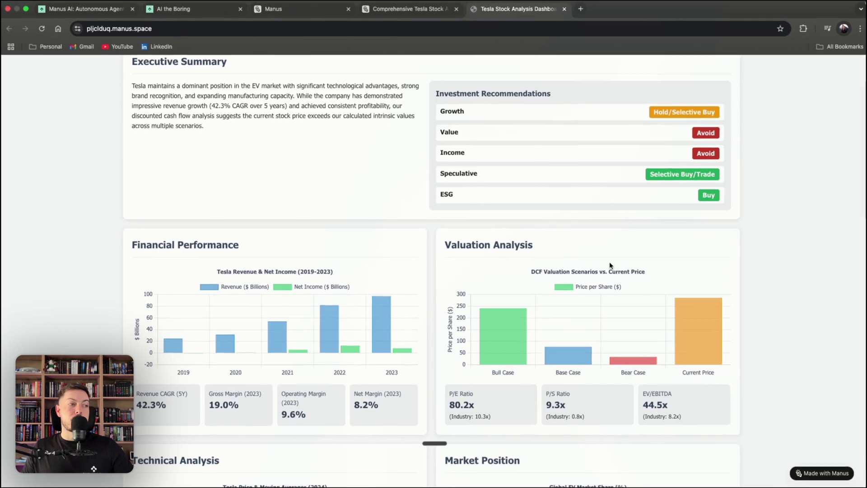
scroll(569, 346, down, 3)
scroll(568, 346, down, 6)
scroll(230, 135, up, 2)
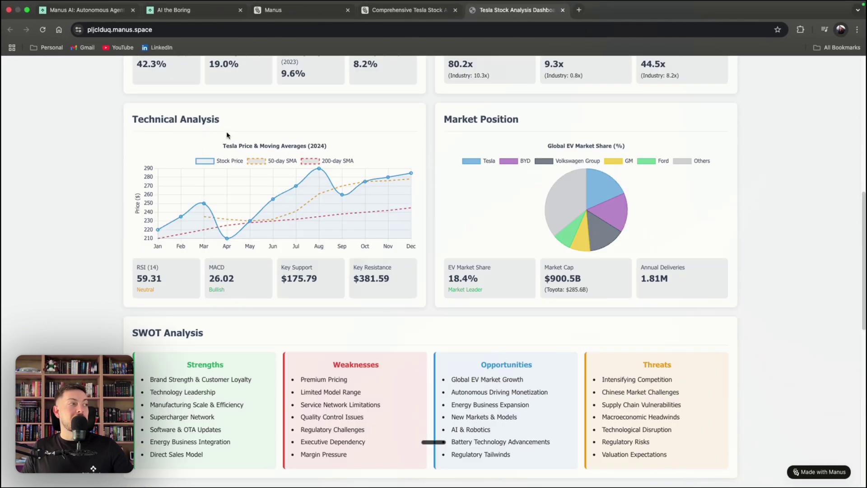
scroll(374, 188, down, 7)
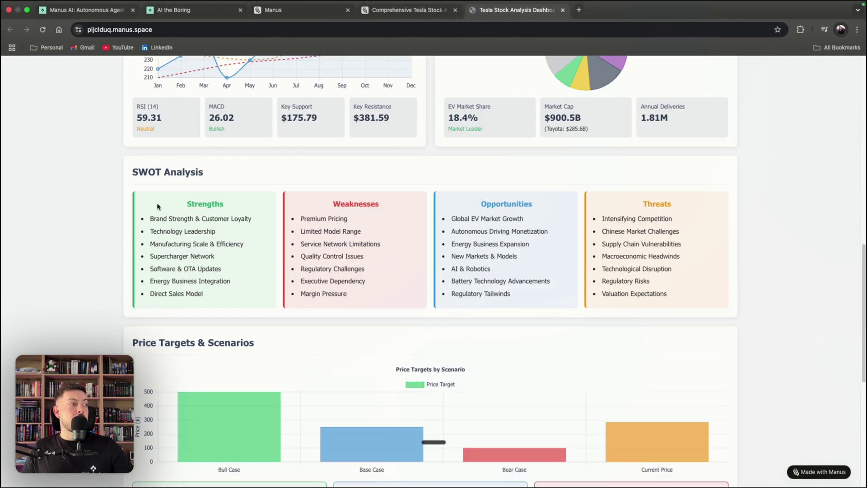
scroll(291, 211, down, 4)
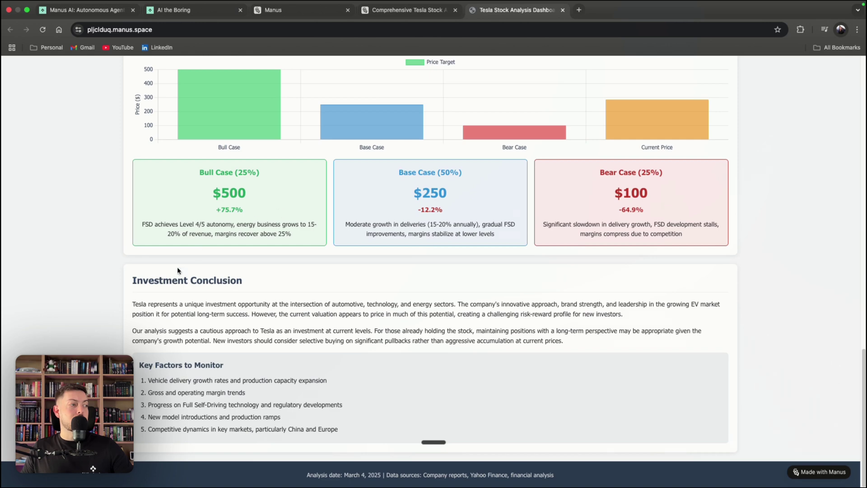
scroll(318, 278, up, 20)
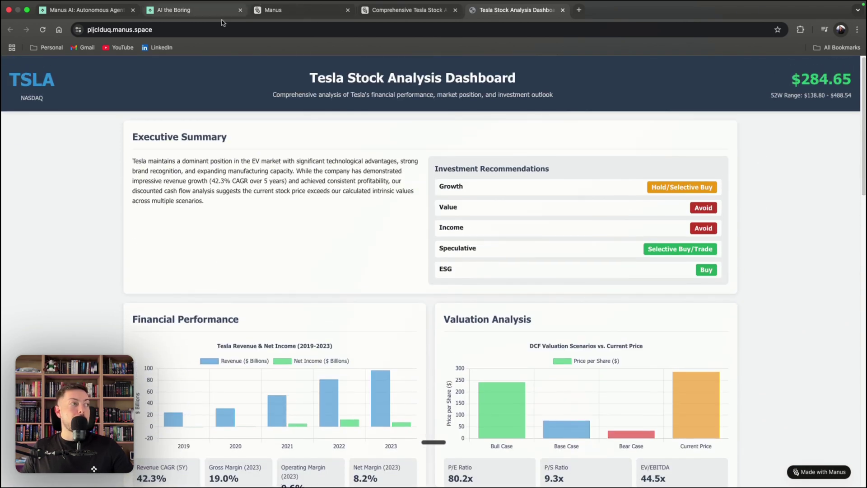
click(216, 30)
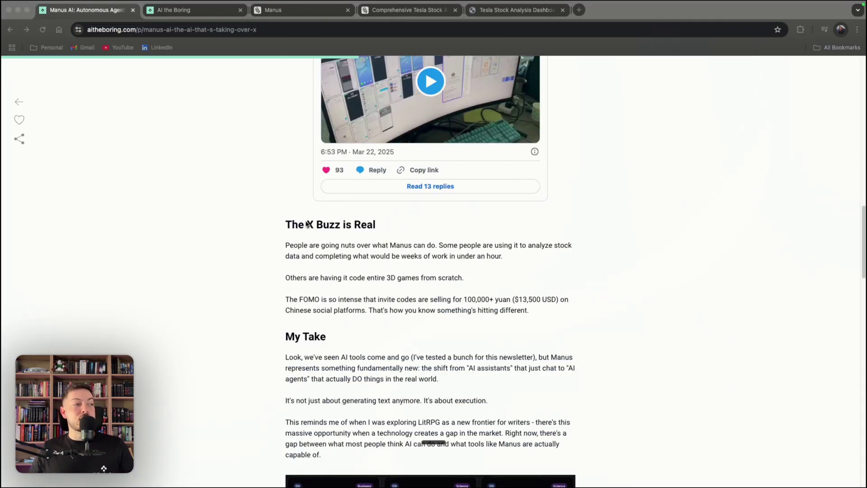
Return to the Manus article at its 'The X Buzz is Real' section on invite codes
click(308, 225)
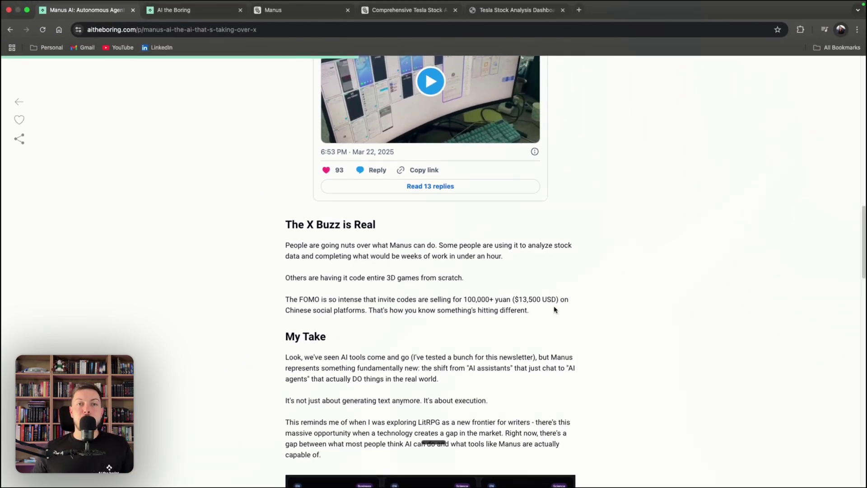
On manus.im, start sign-up with Get Started and select the Invitation code field
click(280, 10)
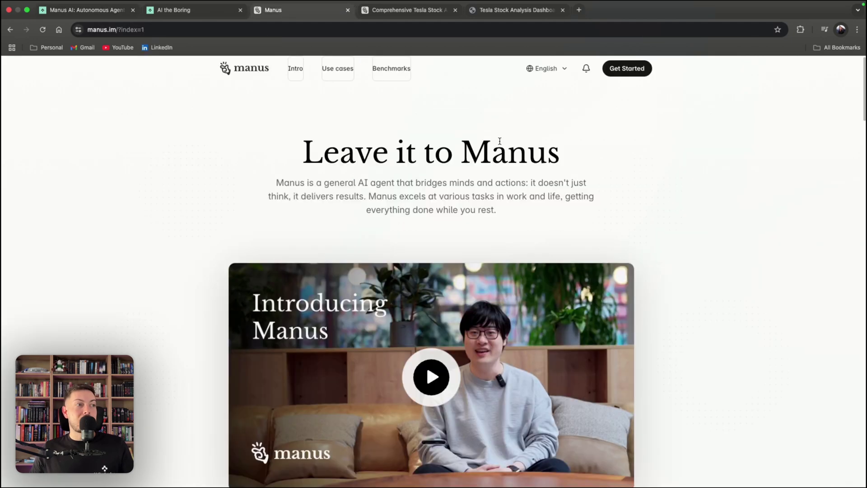
click(617, 70)
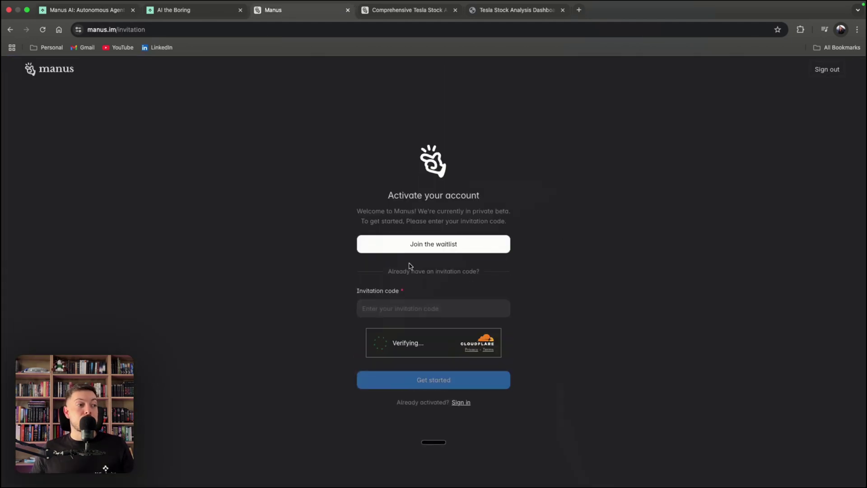
click(313, 333)
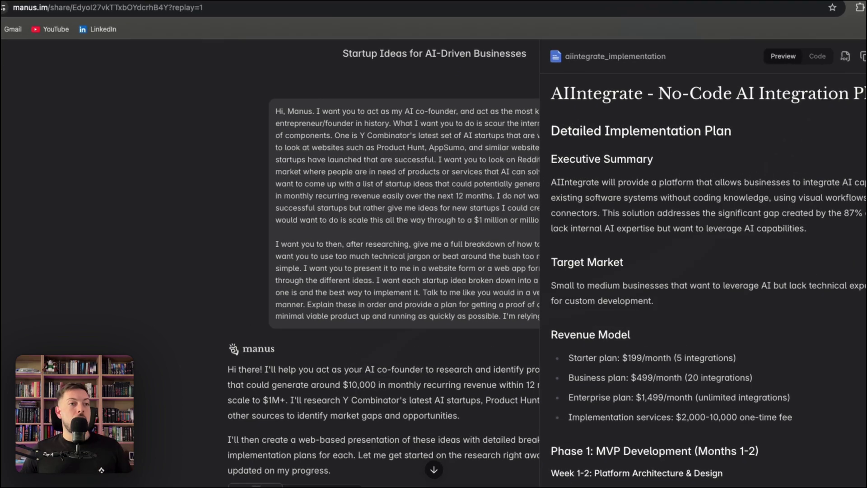
Close the aiintegrate_implementation preview and replay the startup ideas task with Watch again
key(Escape)
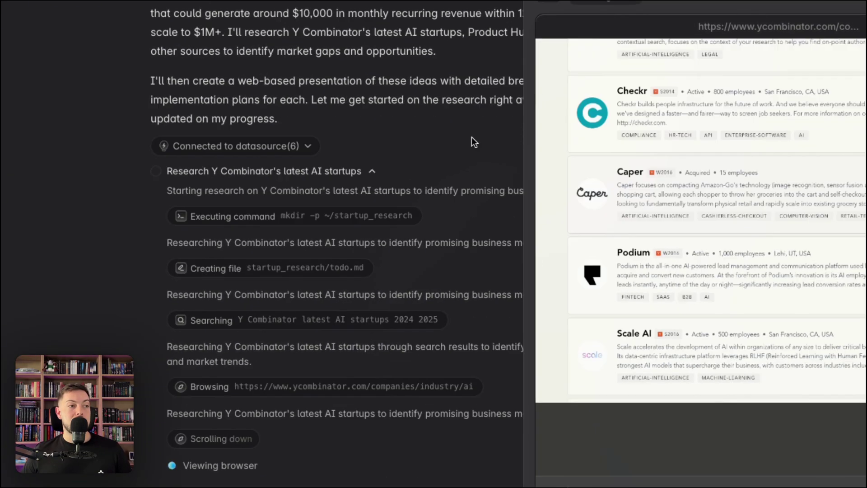
Scroll through the replaying chat until it completes and the aiintegrate_implementation plan appears
scroll(329, 126, up, 8)
scroll(328, 125, down, 4)
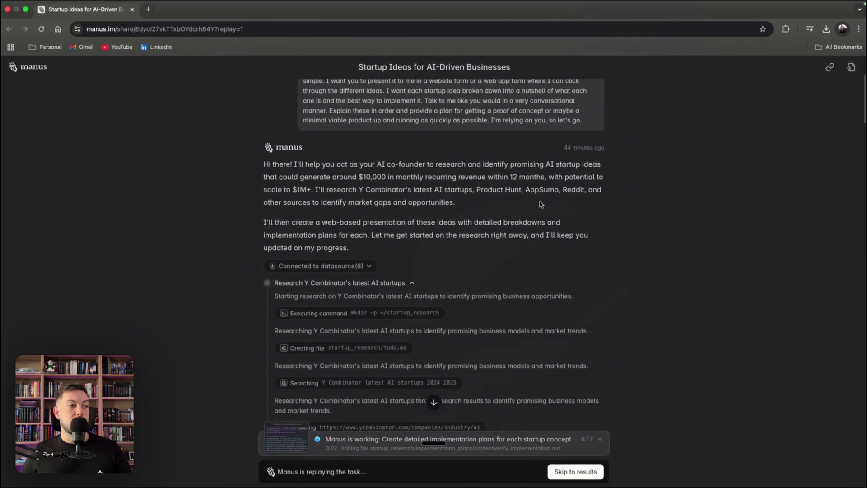
scroll(535, 210, down, 5)
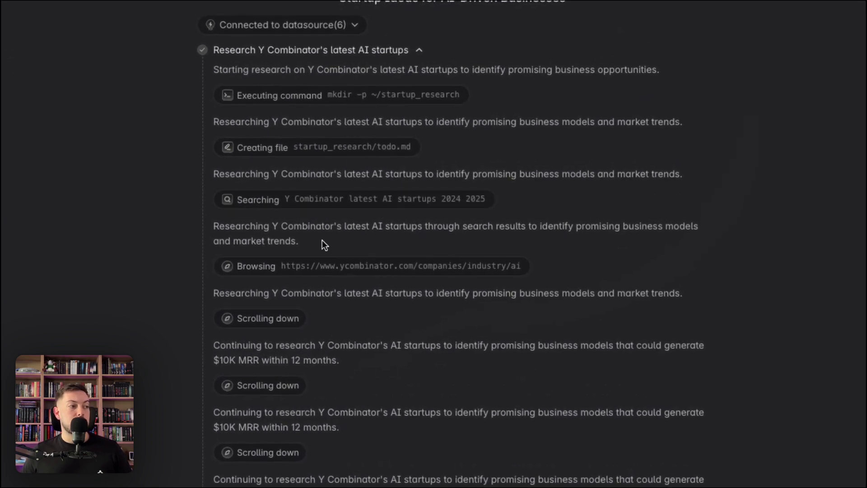
scroll(323, 257, down, 10)
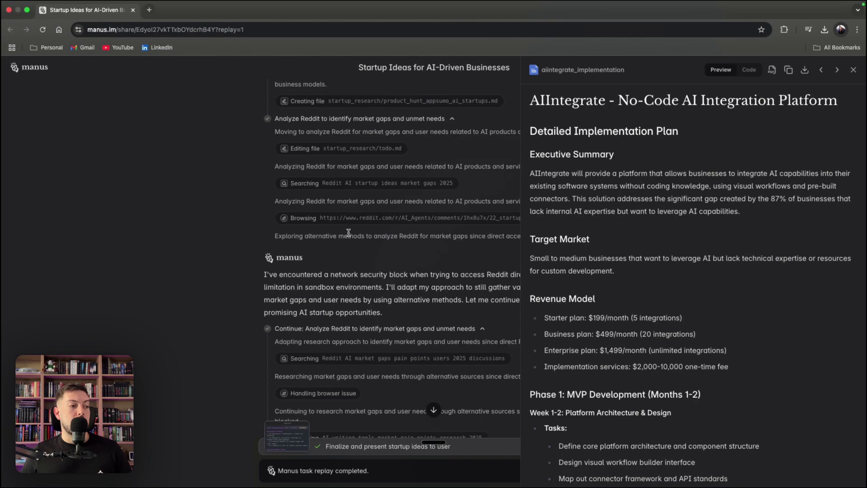
Close the aiintegrate_implementation preview panel to show the full research log
scroll(349, 232, down, 3)
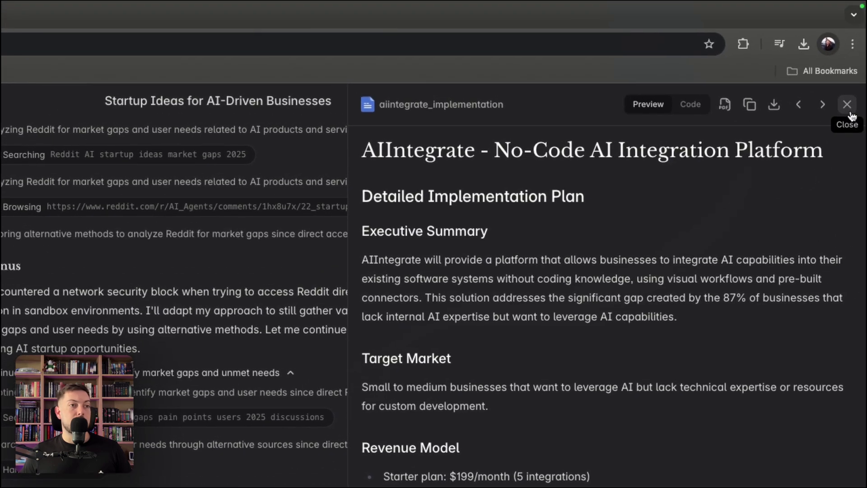
click(848, 109)
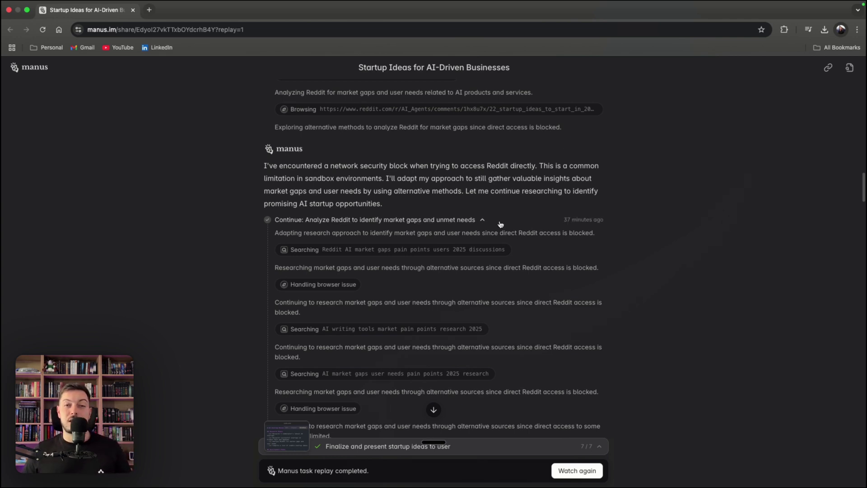
Expand the final message's attachments to list all ten implementation plans
scroll(500, 224, down, 10)
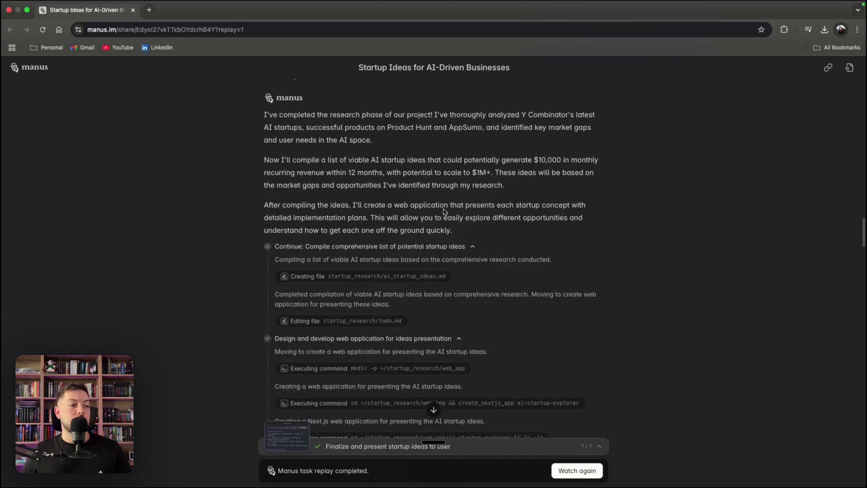
scroll(444, 212, down, 15)
scroll(445, 212, up, 5)
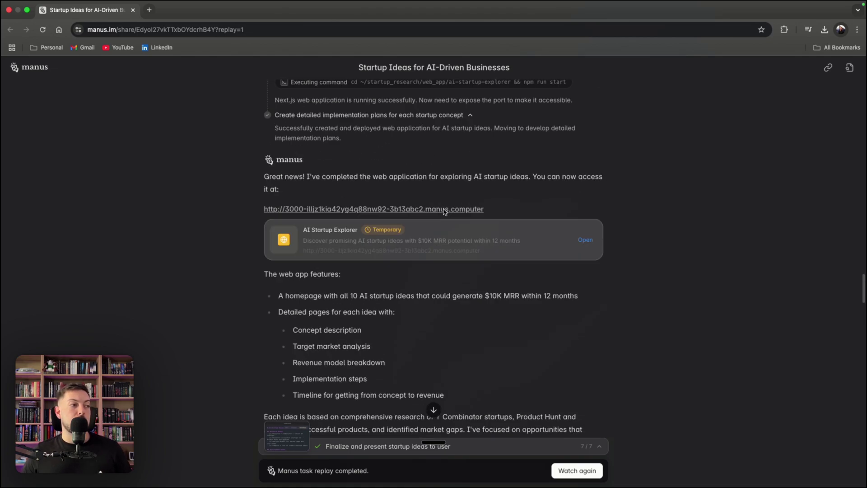
scroll(473, 182, down, 10)
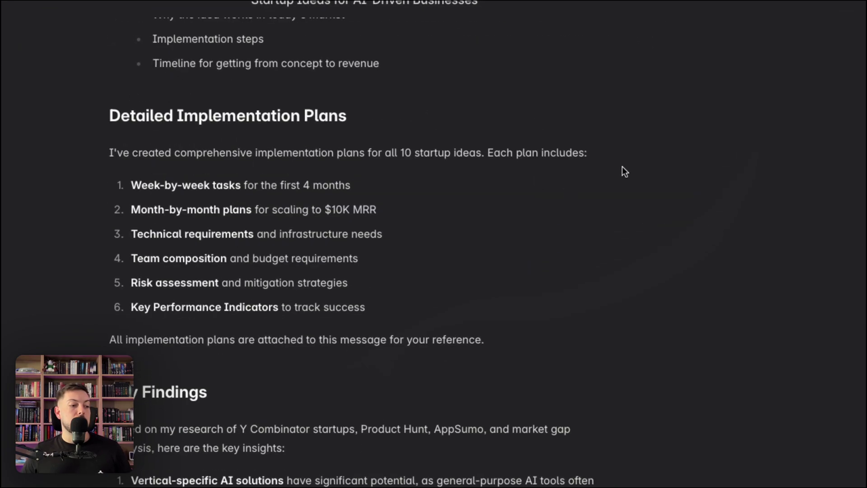
scroll(533, 202, down, 15)
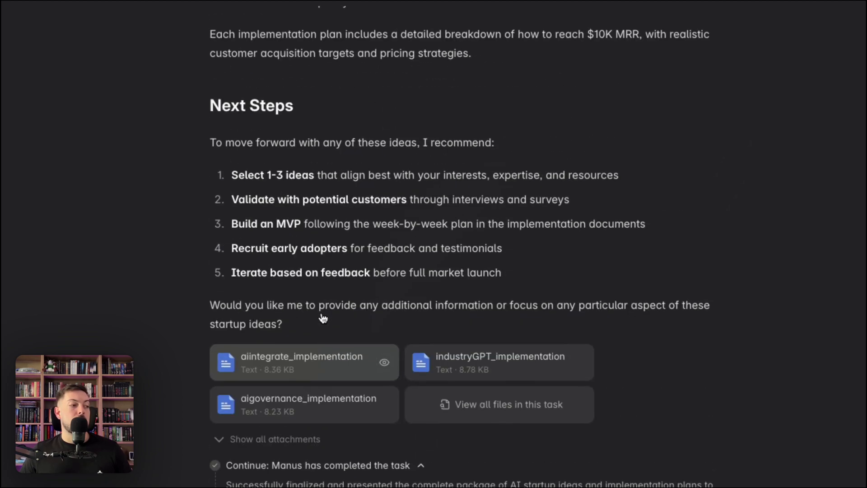
click(221, 323)
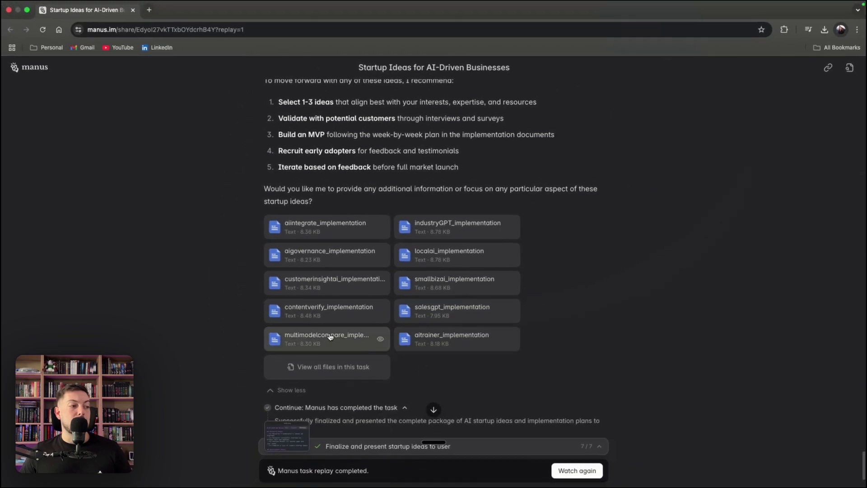
Open the deployed AI Startup Explorer web app from its link card in a new tab
scroll(433, 284, up, 5)
scroll(432, 285, up, 20)
scroll(433, 285, down, 3)
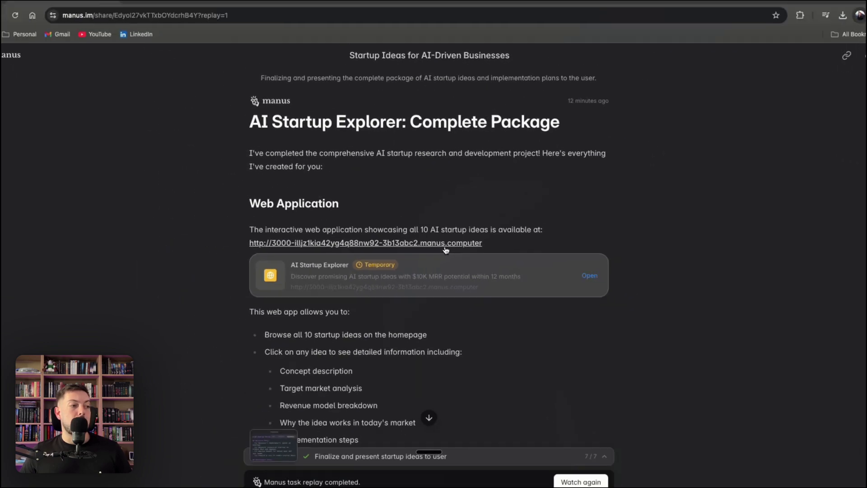
click(445, 247)
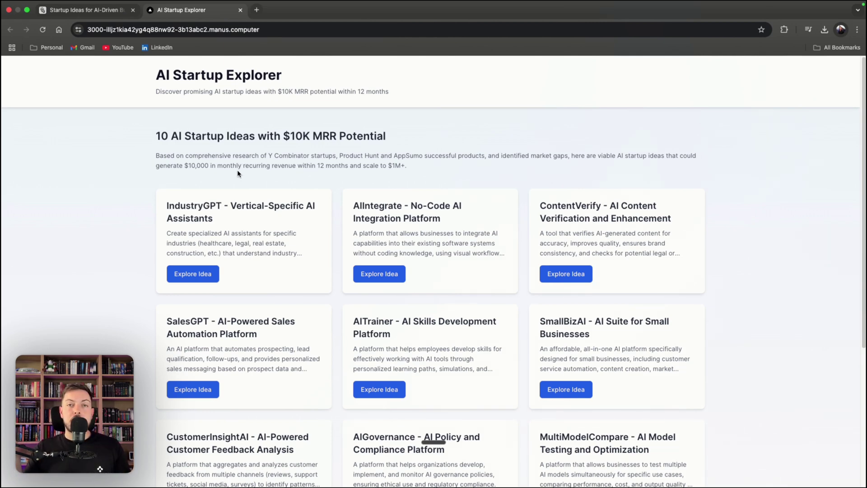
Open Explore Idea on the CustomerInsightAI customer feedback analysis card
scroll(239, 173, down, 4)
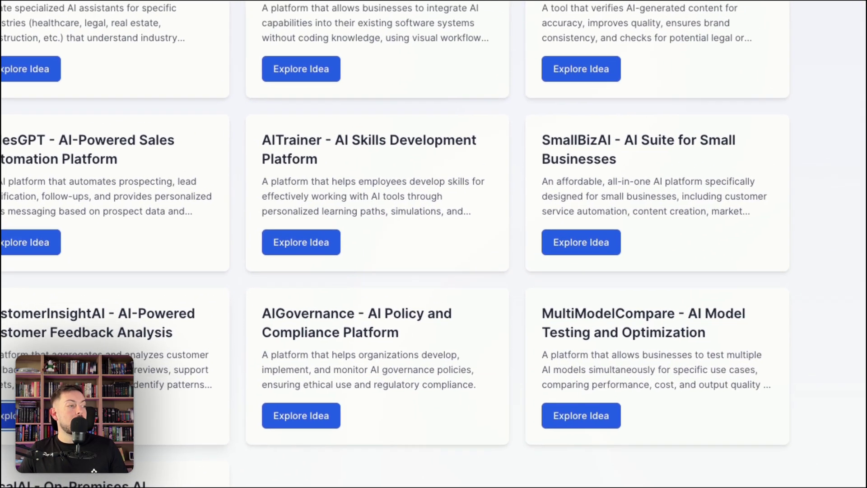
click(156, 359)
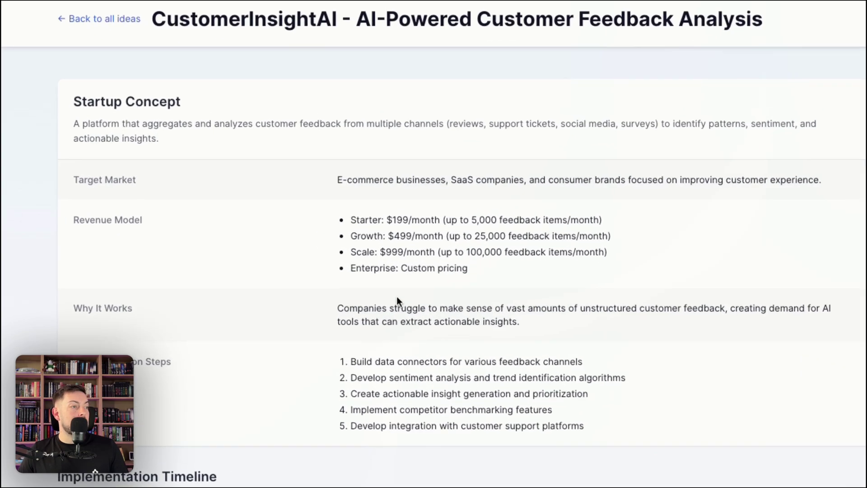
scroll(397, 298, down, 2)
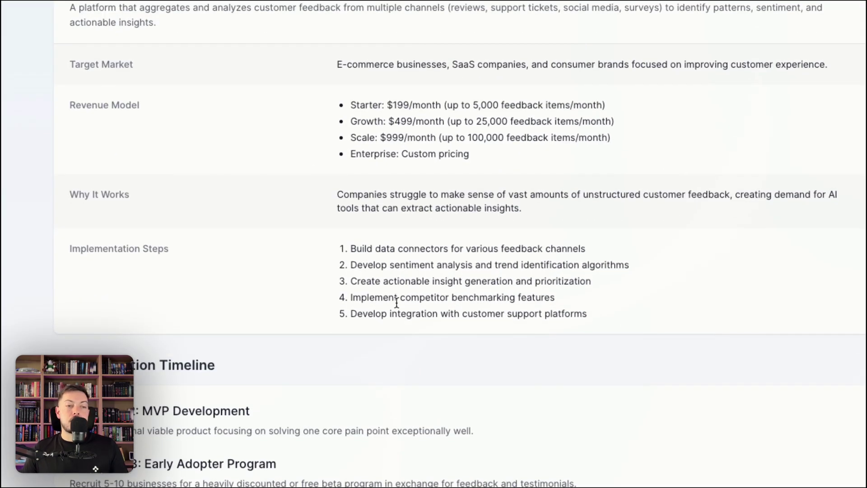
scroll(397, 300, down, 1)
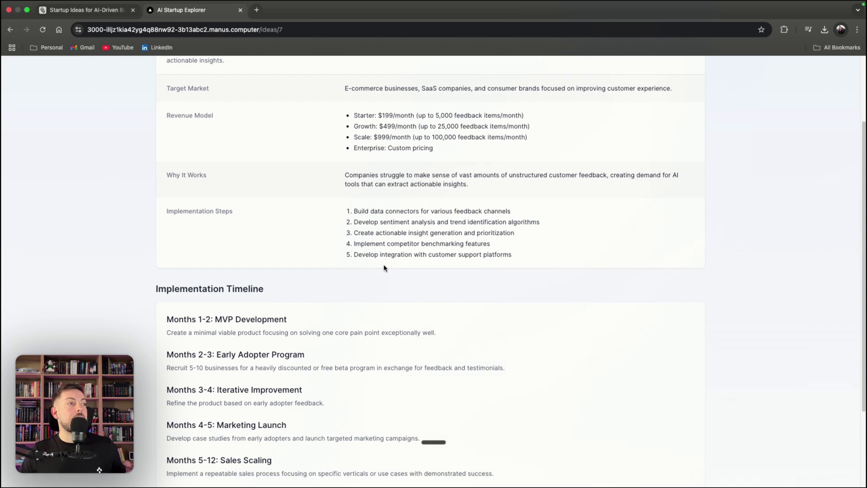
scroll(383, 248, up, 3)
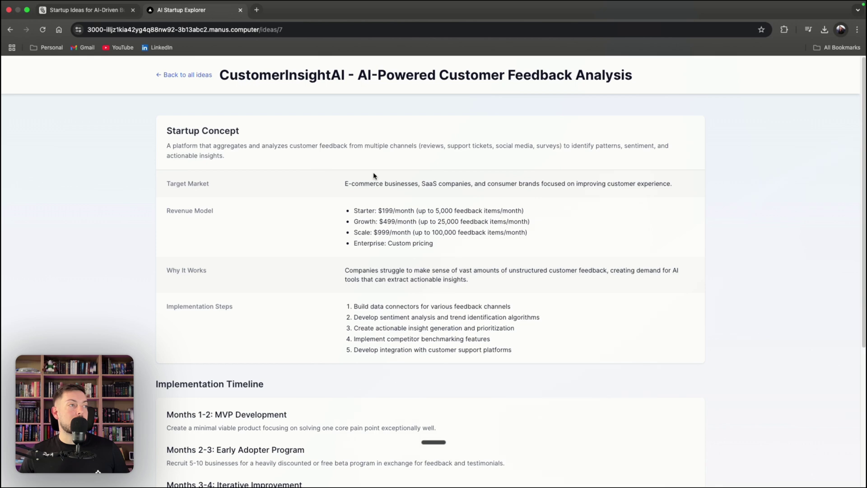
scroll(341, 260, down, 5)
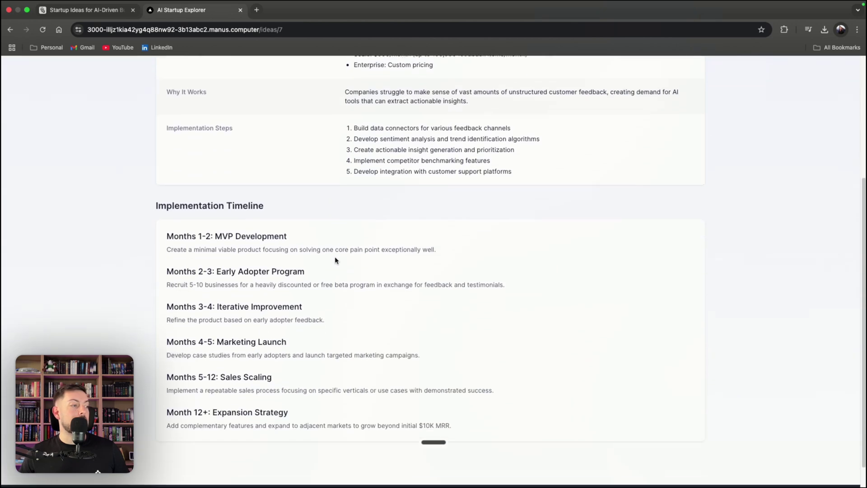
scroll(178, 229, down, 1)
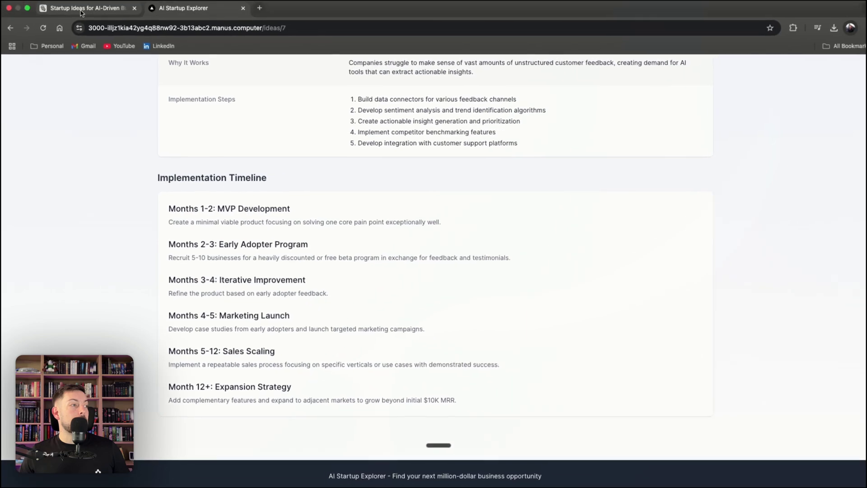
Return to the Manus task conversation and scroll to its attached files
click(81, 9)
scroll(365, 294, down, 10)
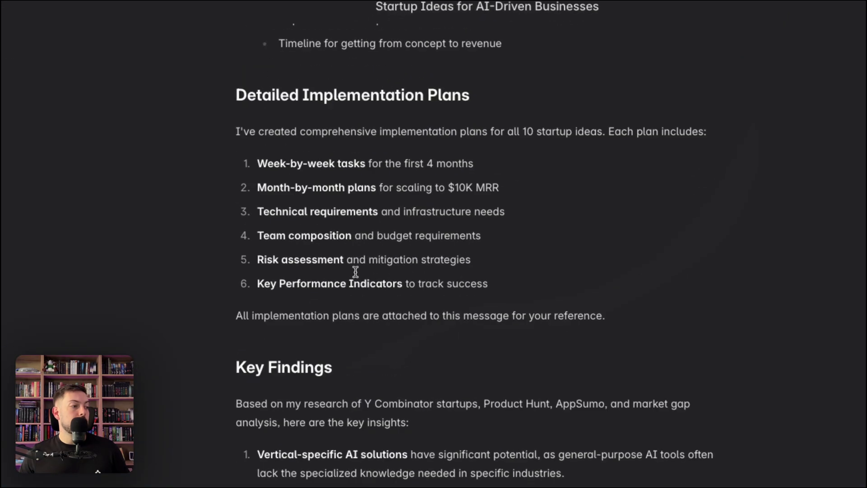
scroll(356, 272, up, 1)
scroll(356, 272, down, 15)
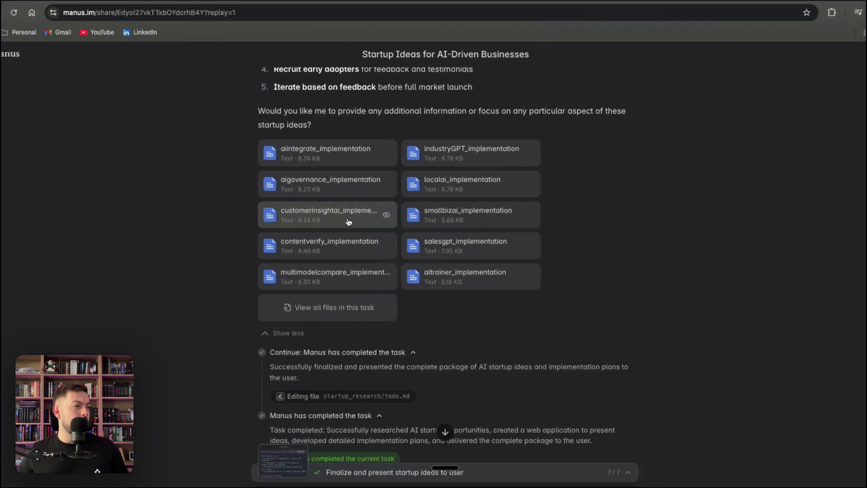
Preview the customerinsightai_implementation plan and read down to its Resource Requirements section
click(409, 222)
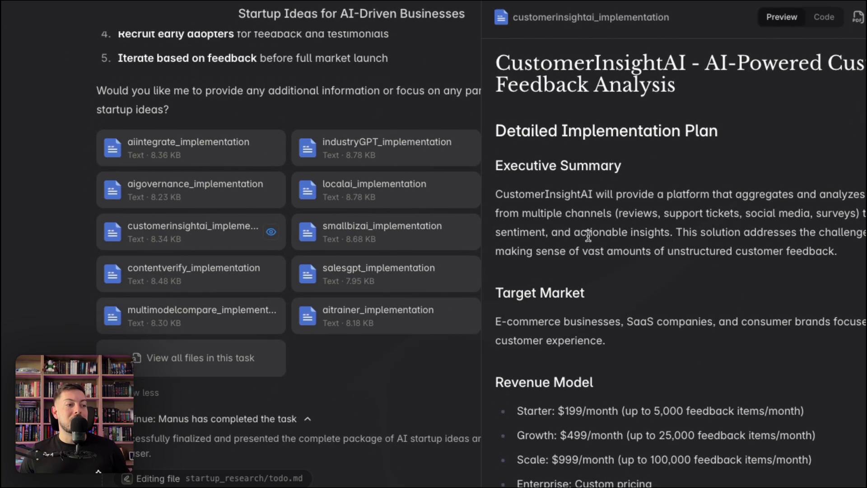
scroll(588, 236, down, 15)
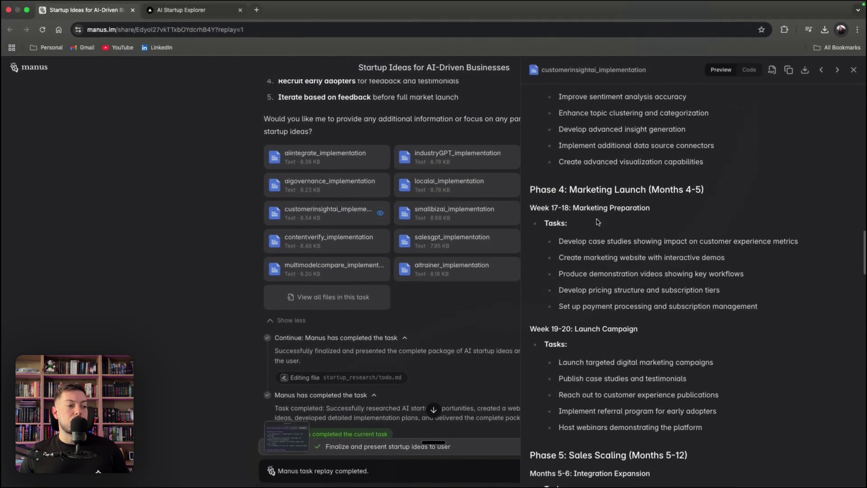
scroll(598, 222, up, 20)
scroll(597, 219, down, 6)
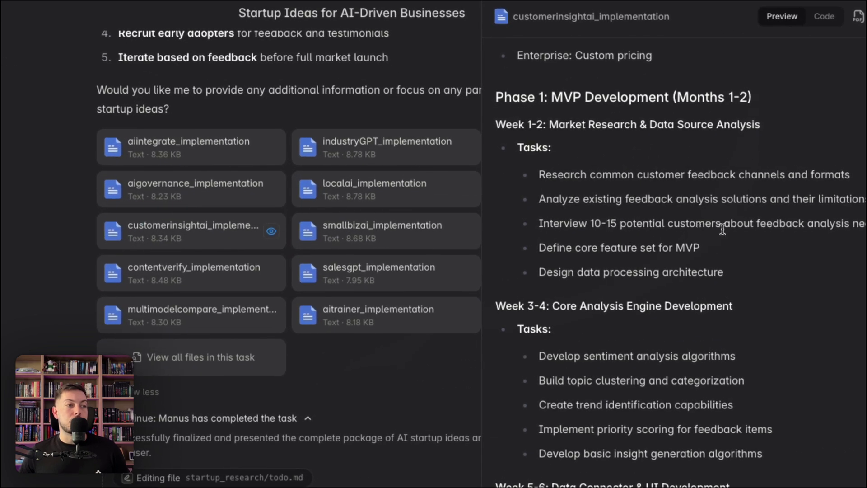
scroll(673, 226, down, 3)
scroll(661, 235, down, 10)
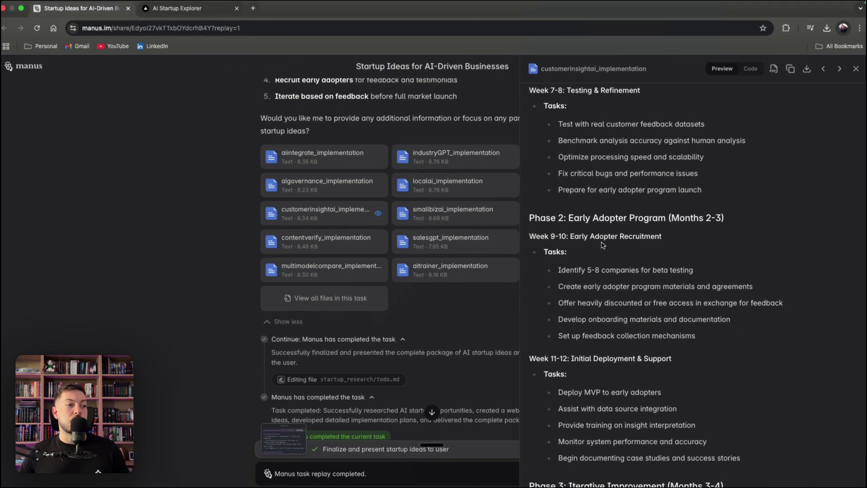
scroll(581, 295, down, 15)
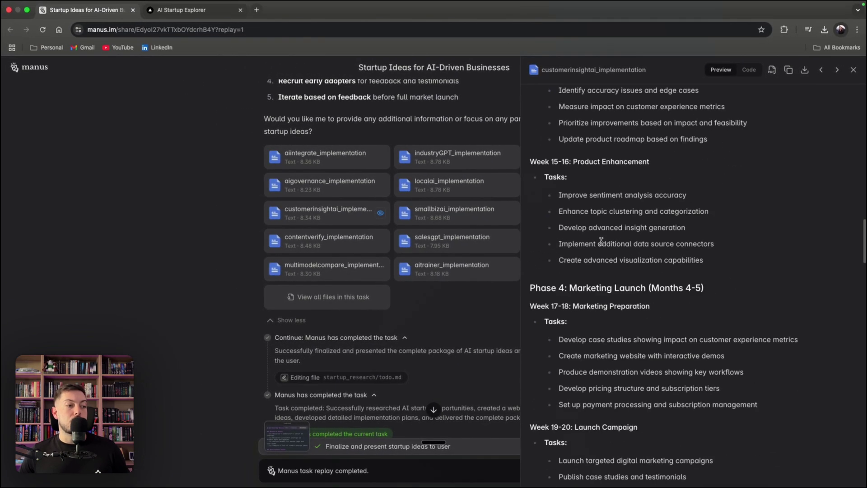
scroll(601, 241, down, 20)
scroll(601, 241, down, 7)
scroll(628, 180, up, 3)
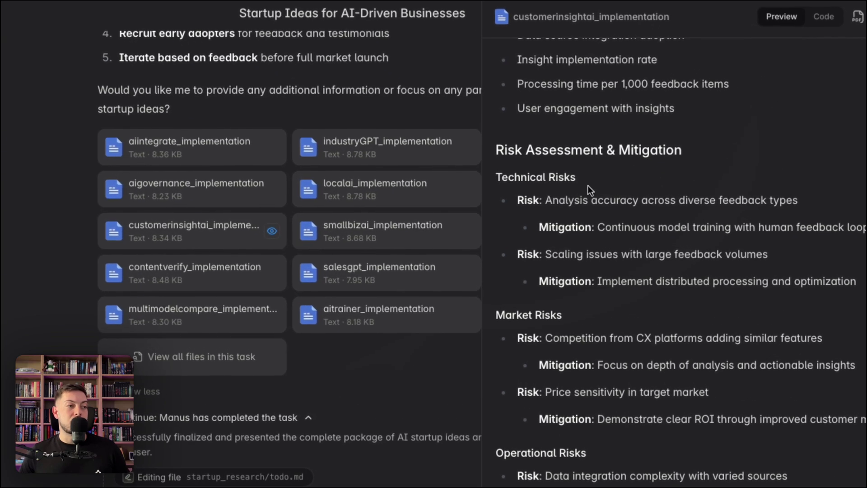
scroll(579, 416, down, 6)
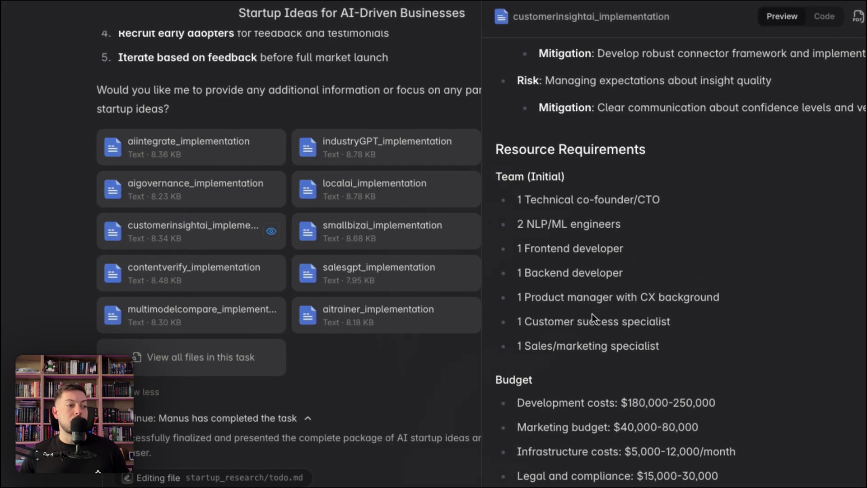
scroll(573, 324, down, 1)
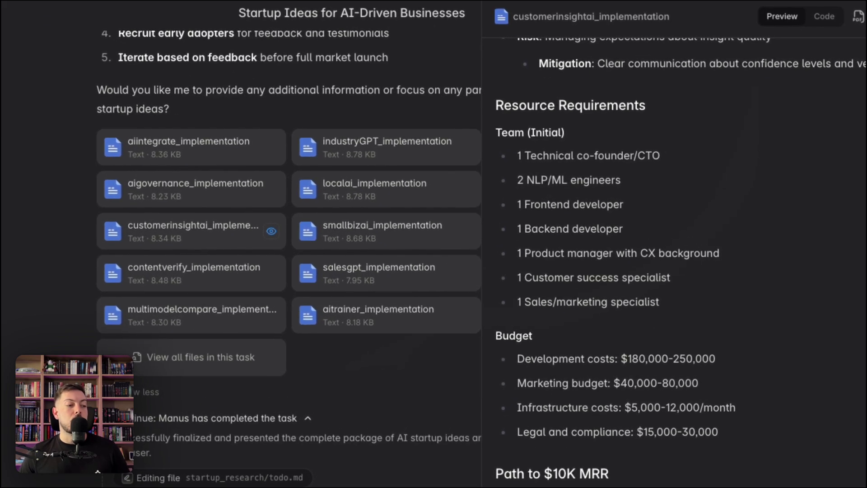
scroll(681, 374, up, 20)
Scroll up the CustomerInsightAI plan to its revenue tiers: Starter $199, Growth $499, Scale $999
scroll(681, 379, up, 1)
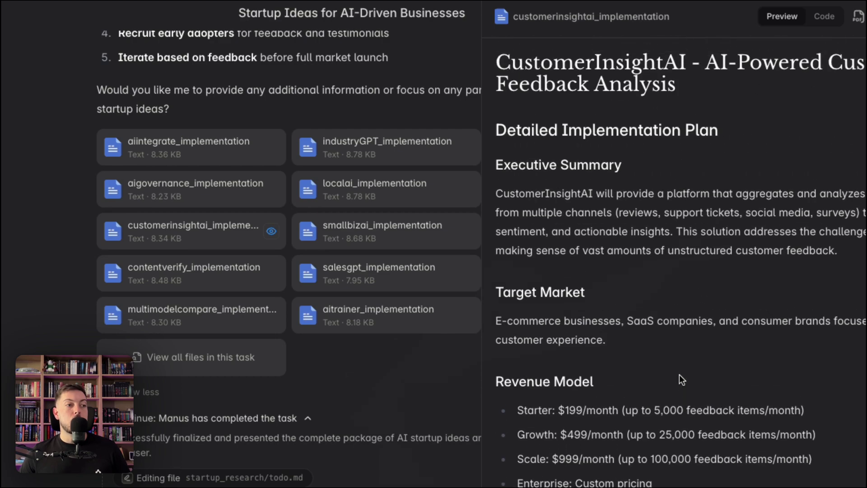